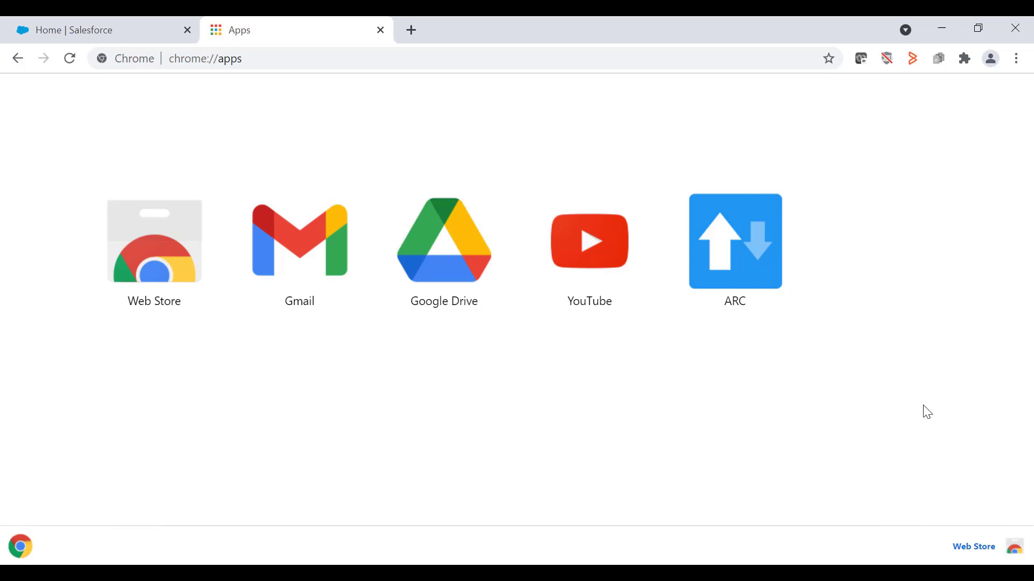
{"action": "left_click", "coordinate": [747, 254]}
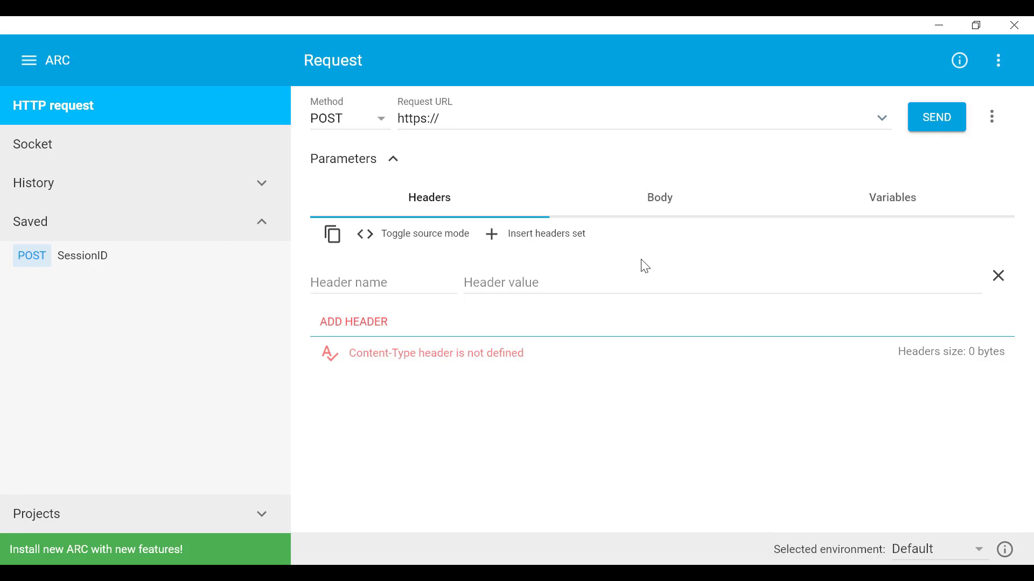
{"action": "key", "text": "Tab"}
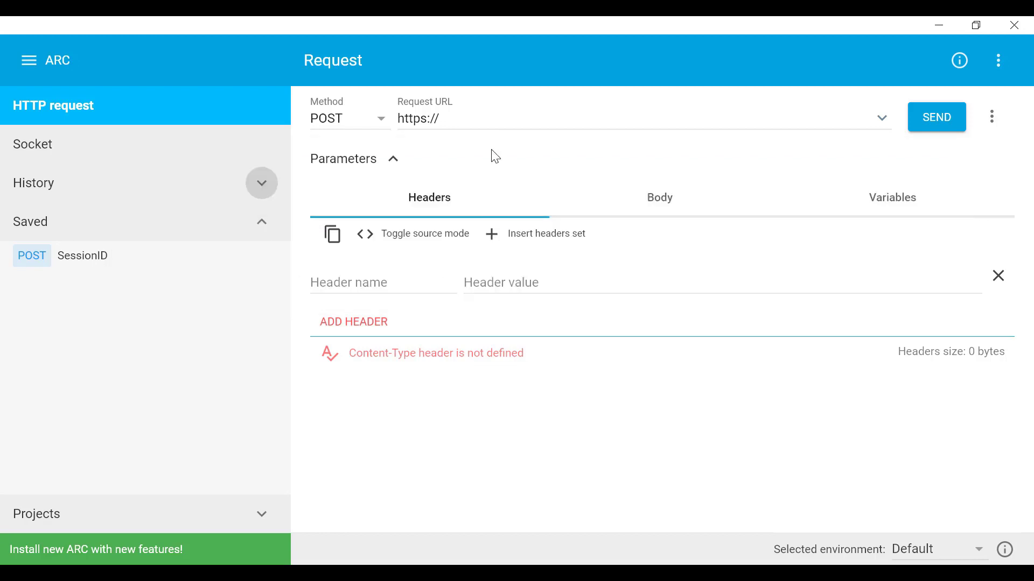
{"action": "left_click", "coordinate": [468, 119]}
{"action": "type", "text": "login.salesforce.com/services/Soap/u/35.0"}
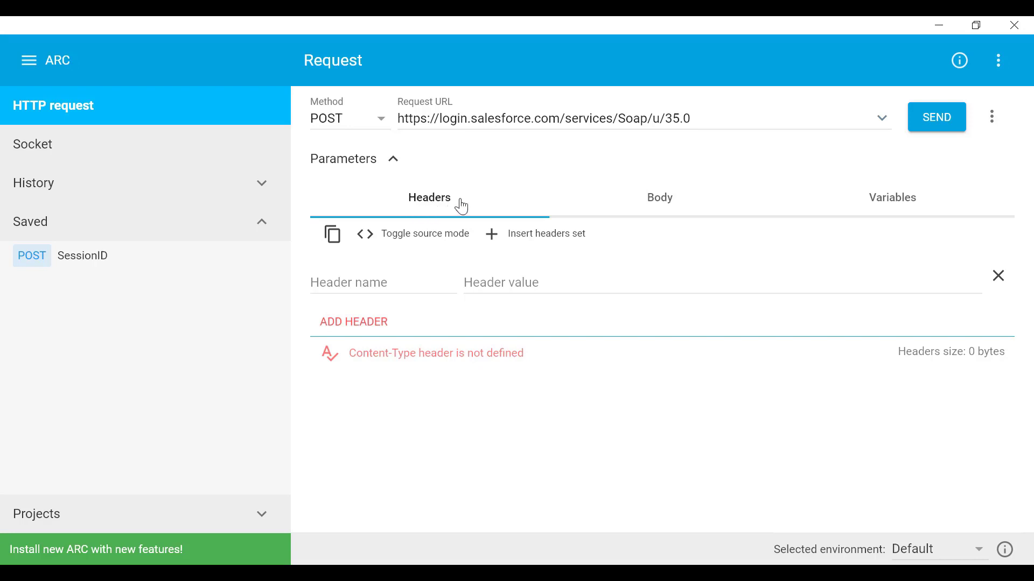
{"action": "left_click", "coordinate": [366, 281]}
{"action": "type", "text": "SoapA"}
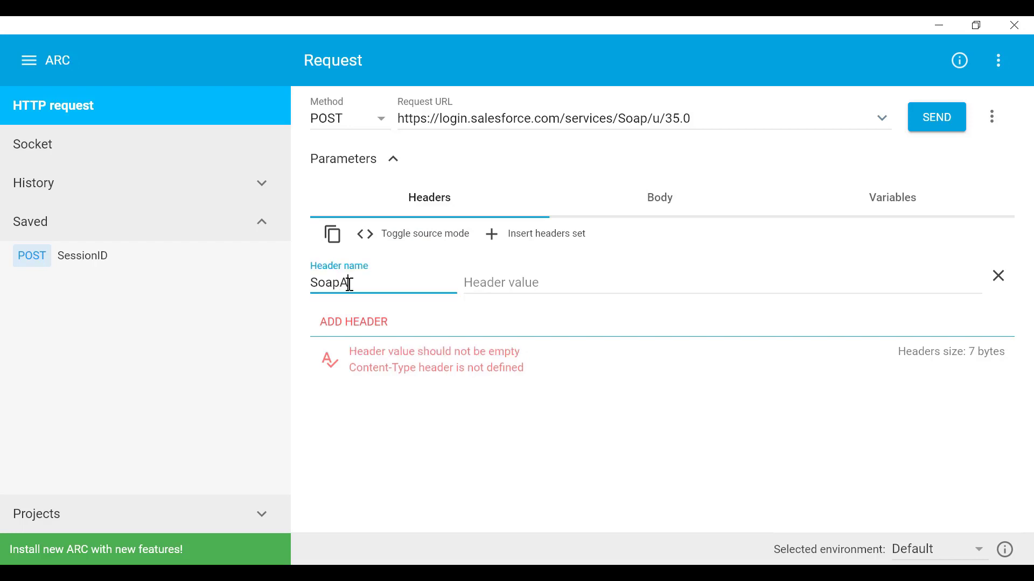
{"action": "type", "text": "ction"}
{"action": "left_click", "coordinate": [539, 278]}
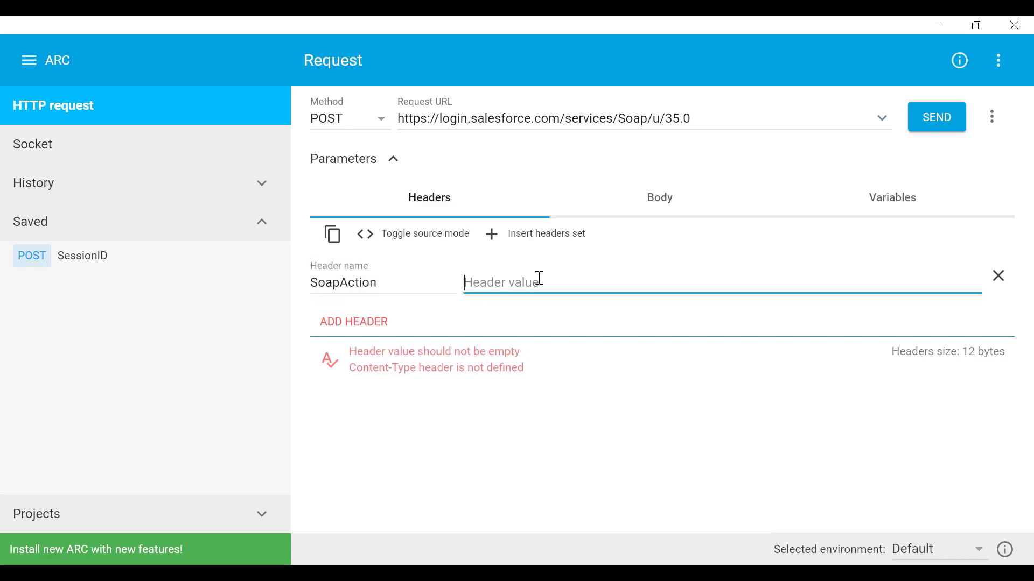
{"action": "type", "text": "Login"}
- Add a second header, Content-Type: text/xml
{"action": "left_click", "coordinate": [354, 322]}
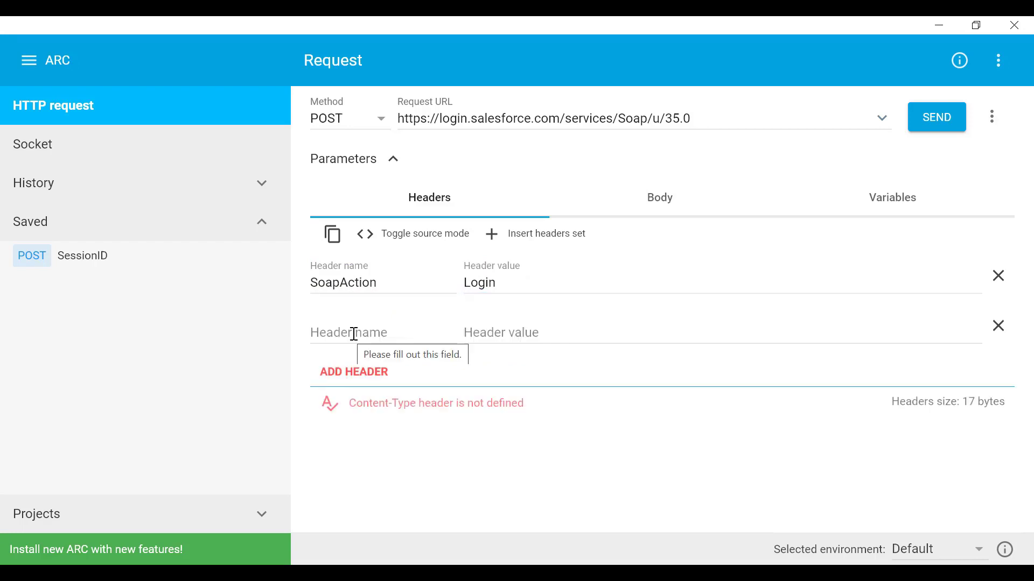
{"action": "left_click", "coordinate": [354, 334]}
{"action": "type", "text": "Con"}
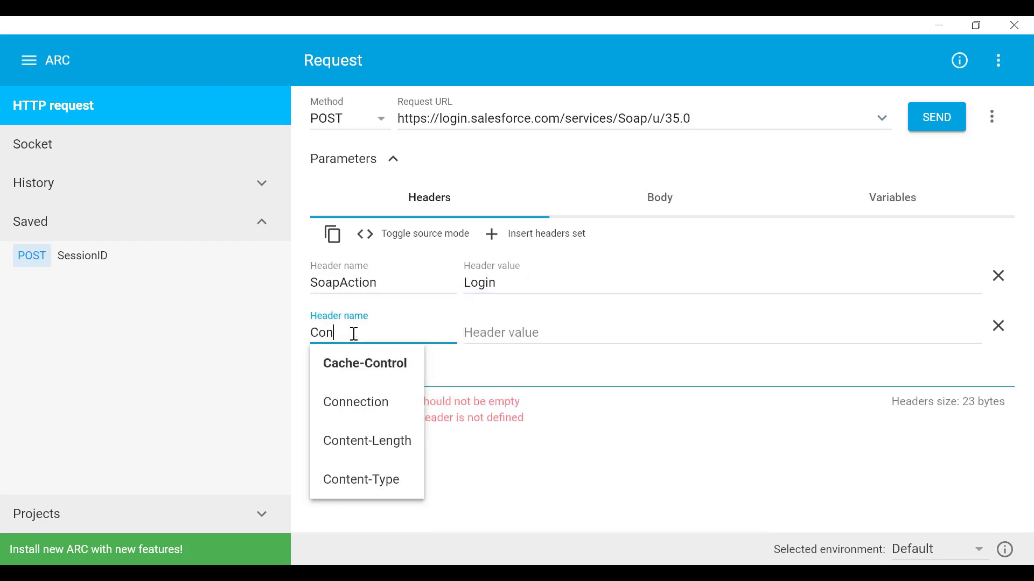
{"action": "left_click", "coordinate": [381, 479]}
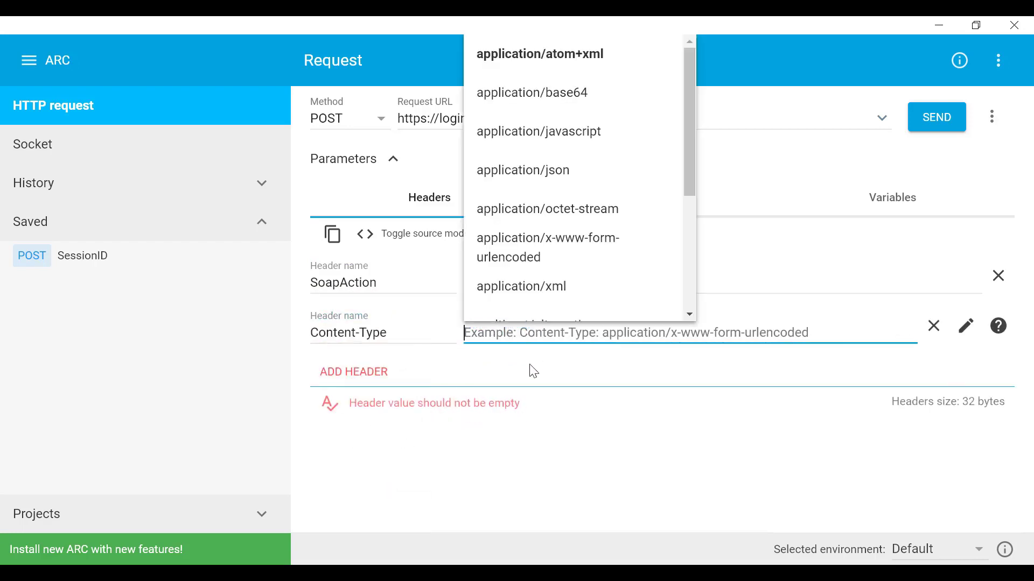
{"action": "left_click", "coordinate": [622, 365]}
{"action": "left_click", "coordinate": [516, 330]}
{"action": "type", "text": "text/xml"}
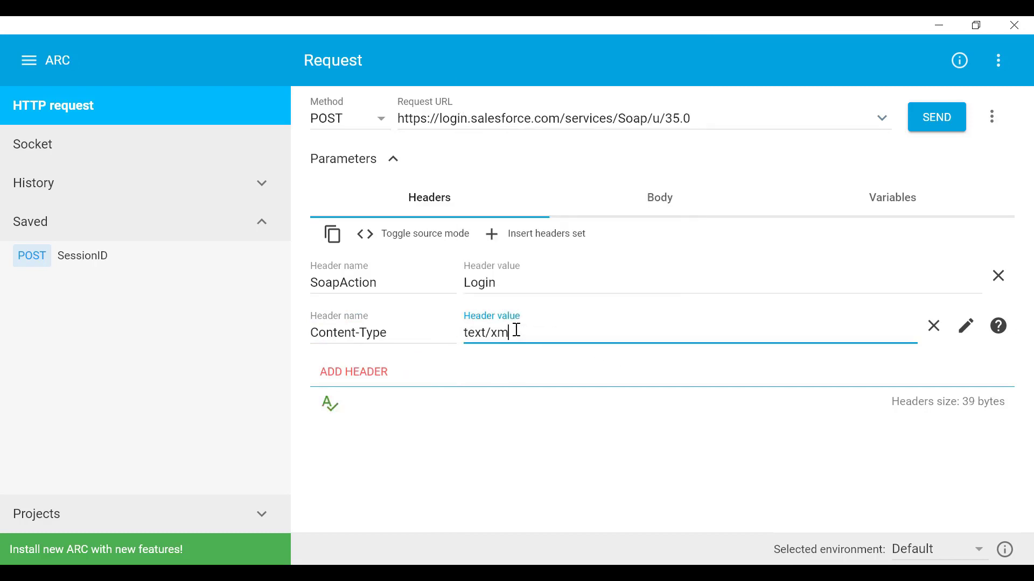
{"action": "left_click", "coordinate": [656, 207]}
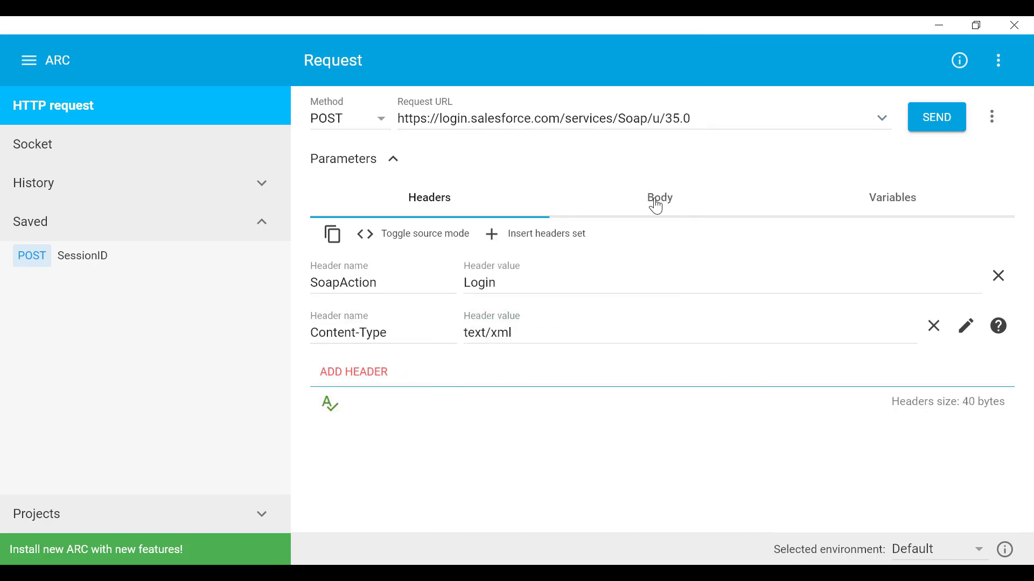
- Paste the SOAP login XML envelope into the body, replacing the username and password placeholders with the account credentials
{"action": "left_click", "coordinate": [656, 208]}
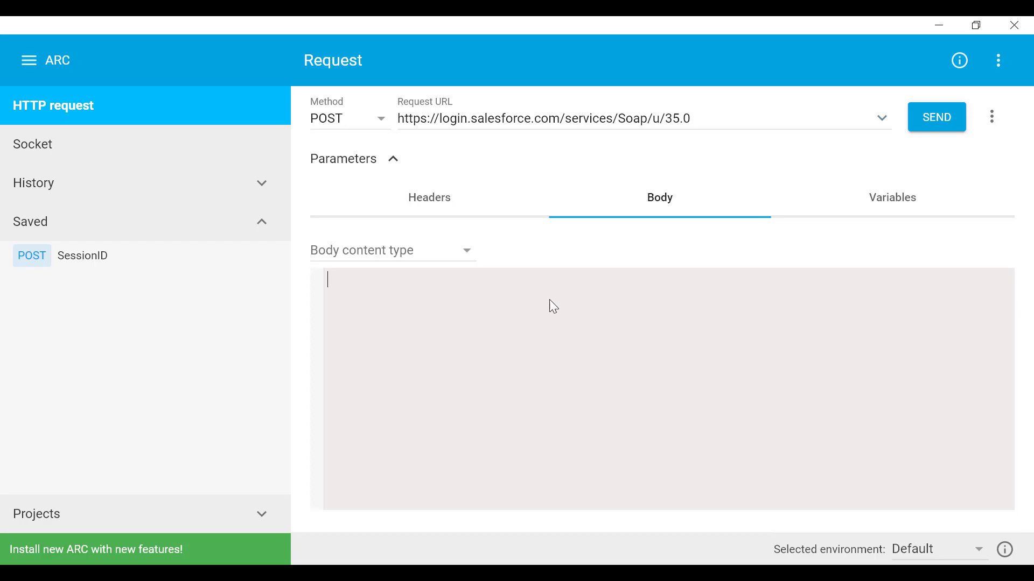
{"action": "key", "text": "ctrl+v"}
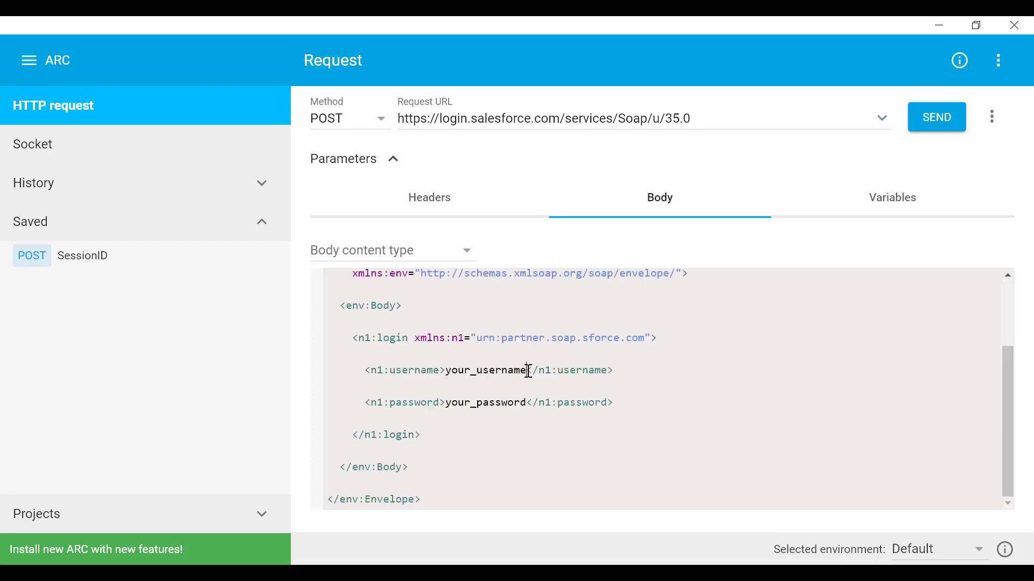
{"action": "left_click_drag", "start_coordinate": [526, 370], "coordinate": [444, 371]}
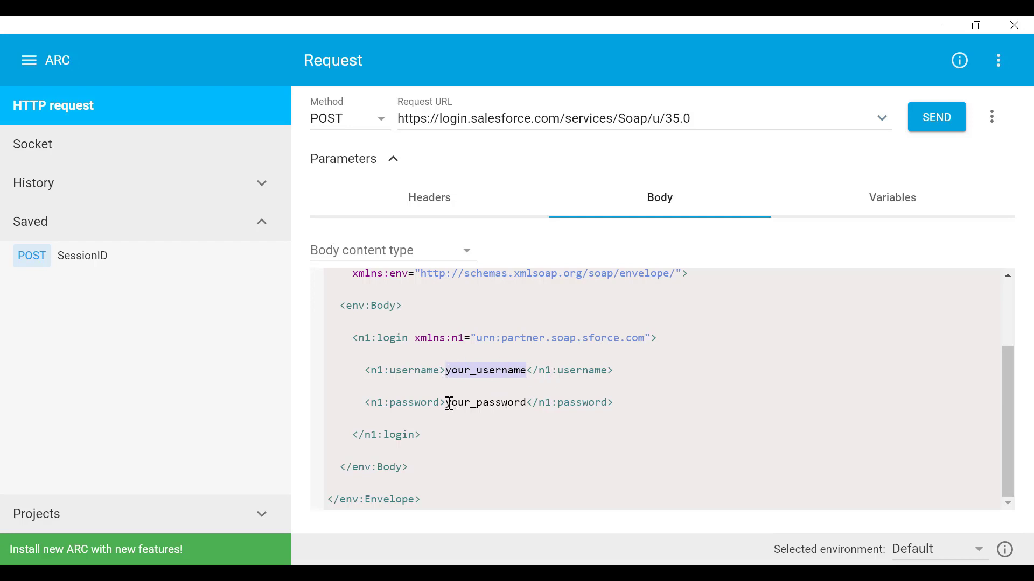
{"action": "left_click_drag", "start_coordinate": [447, 403], "coordinate": [528, 406]}
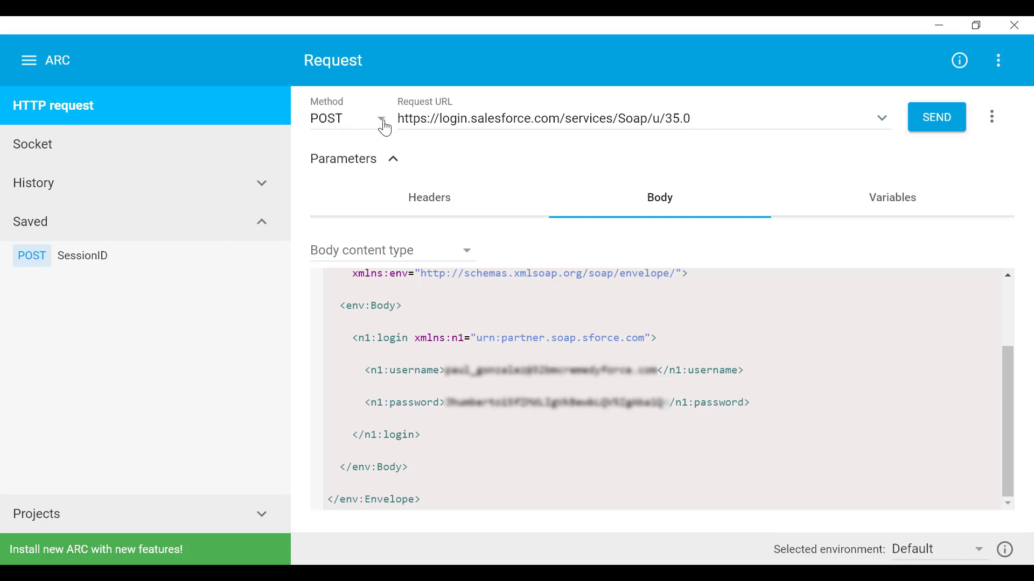
- Send the SOAP login request and scroll the 200 OK response to find the sessionId
{"action": "left_click", "coordinate": [937, 117]}
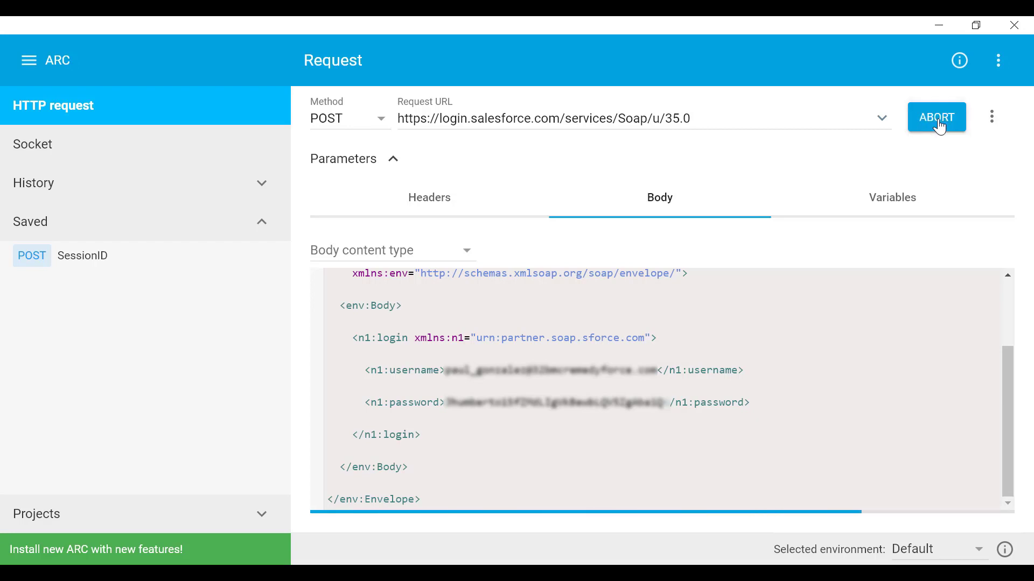
{"action": "scroll", "coordinate": [366, 47], "scroll_direction": "down", "scroll_amount": 8}
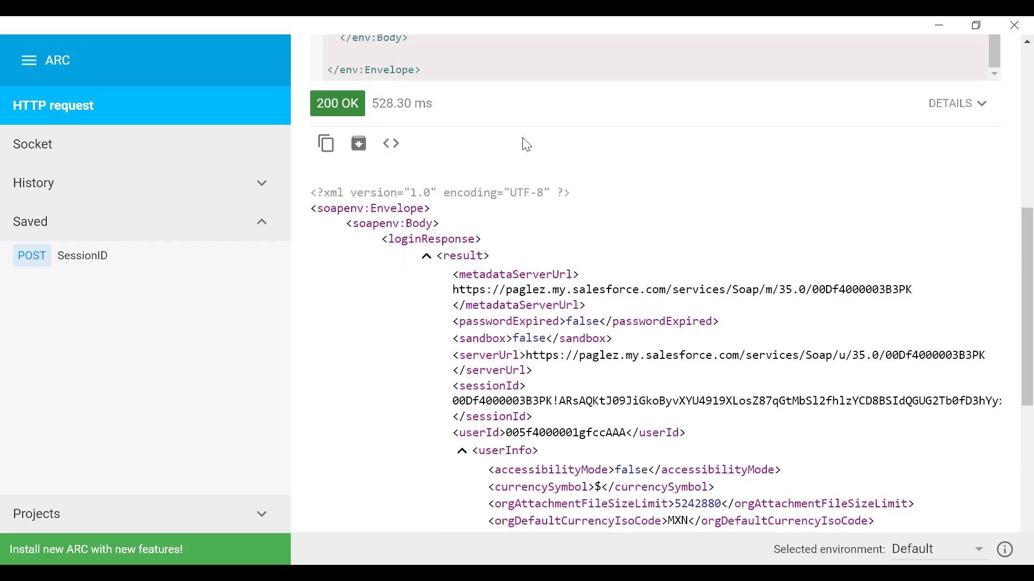
{"action": "scroll", "coordinate": [1029, 222], "scroll_direction": "down", "scroll_amount": 2}
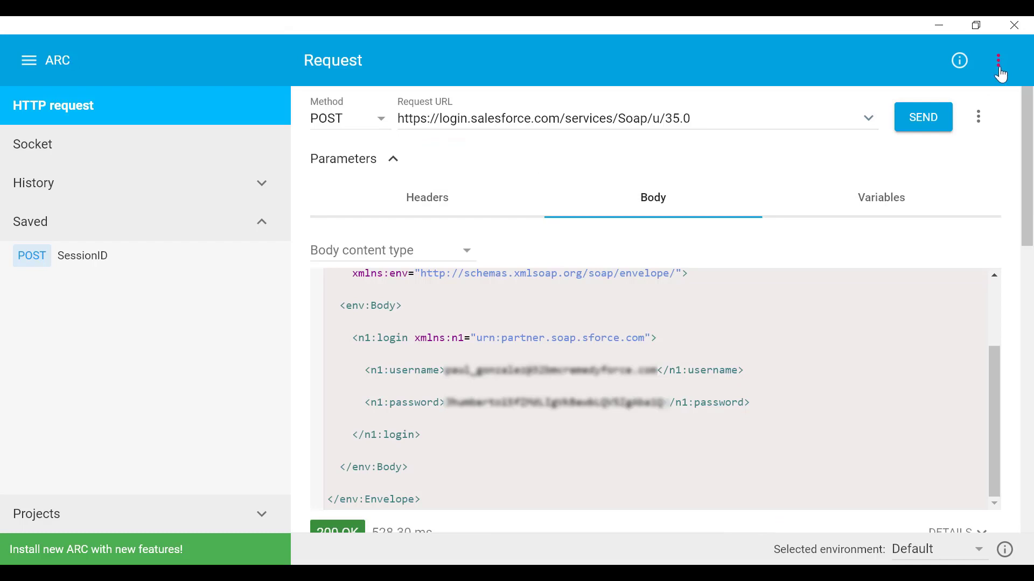
- Open a new, maximized ARC window
{"action": "left_click", "coordinate": [998, 60]}
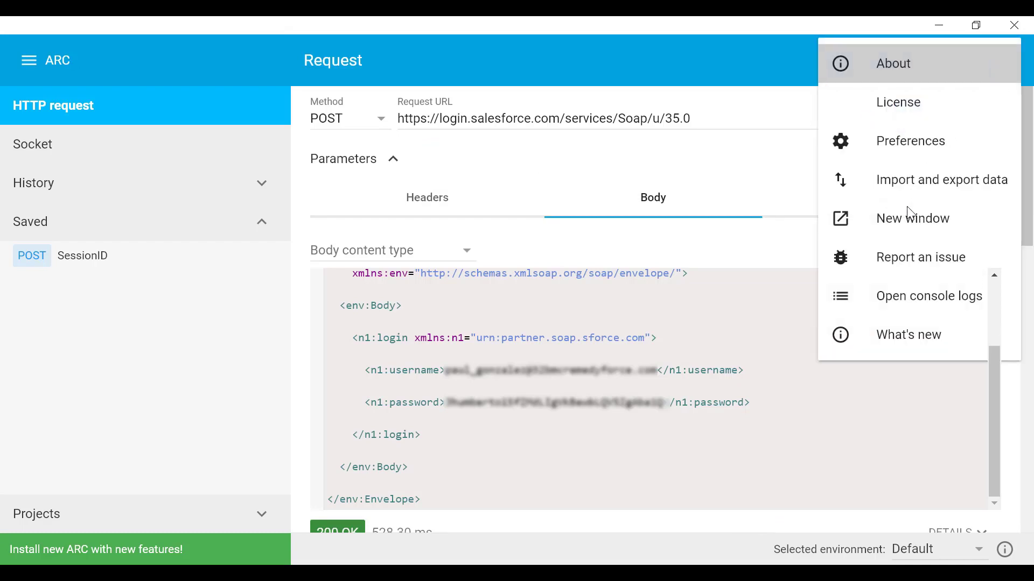
{"action": "left_click", "coordinate": [914, 226]}
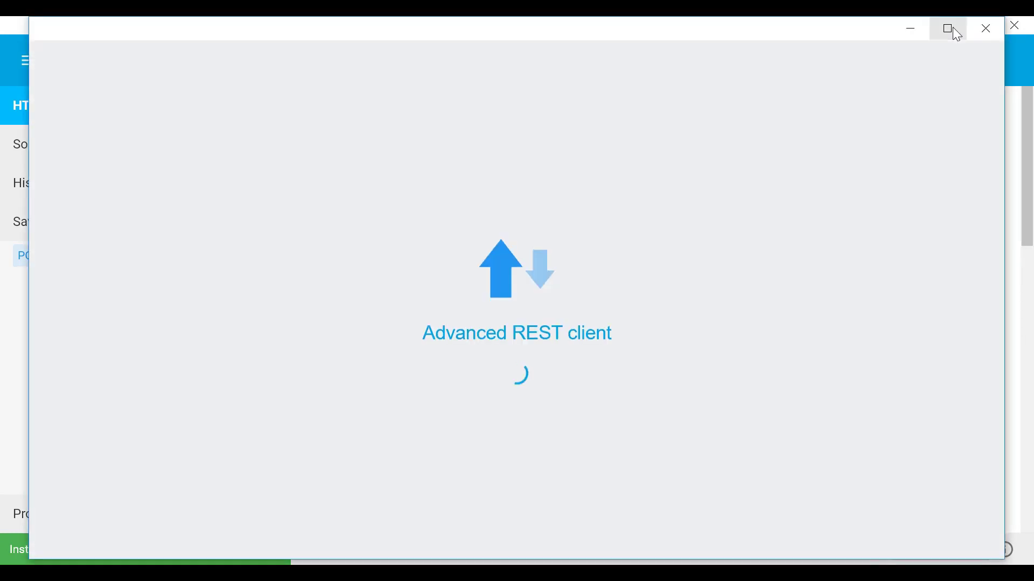
{"action": "left_click", "coordinate": [946, 29]}
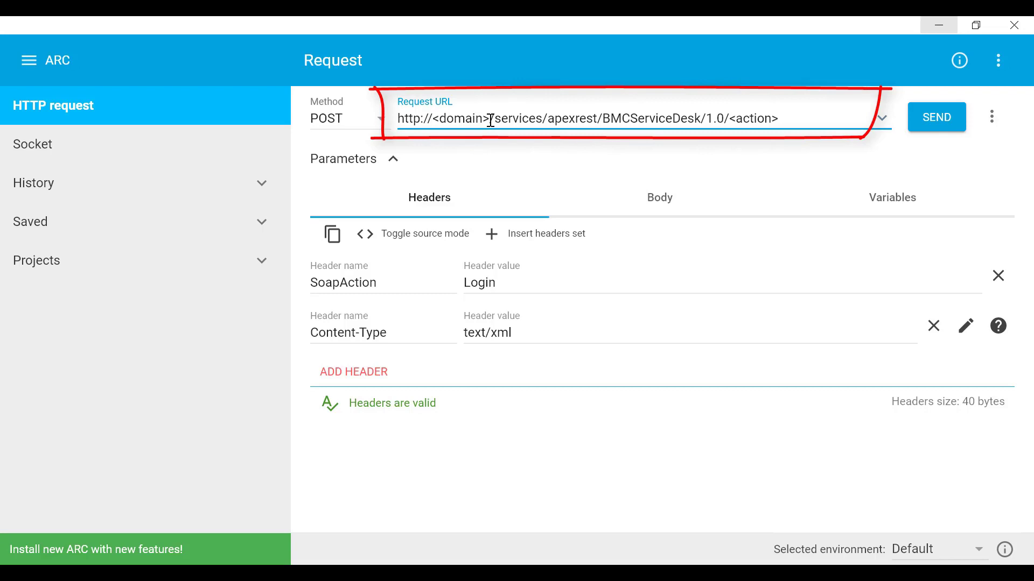
- Fill in the org's domain and Incident in the apexrest/BMCServiceDesk/1.0 request URL
{"action": "left_click_drag", "start_coordinate": [491, 120], "coordinate": [434, 120]}
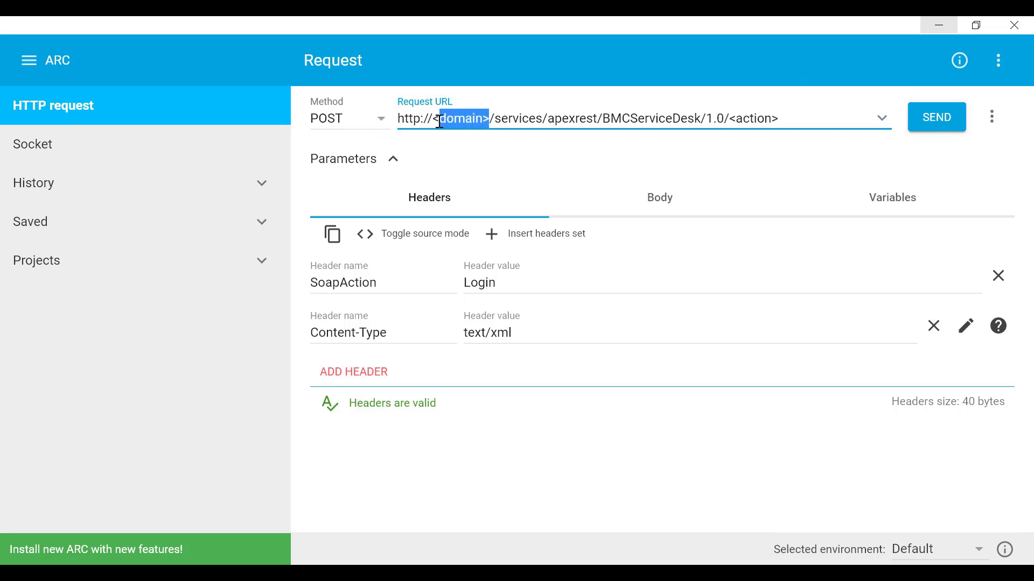
{"action": "type", "text": "paglez.my.salesforce.com"}
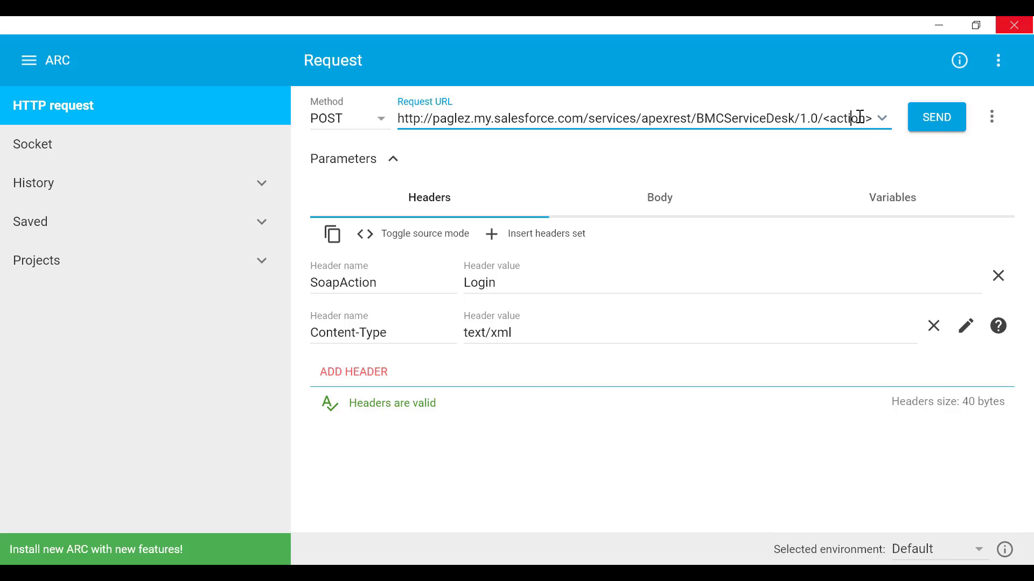
{"action": "double_click", "coordinate": [859, 117]}
{"action": "type", "text": "Incident"}
{"action": "left_click", "coordinate": [533, 172]}
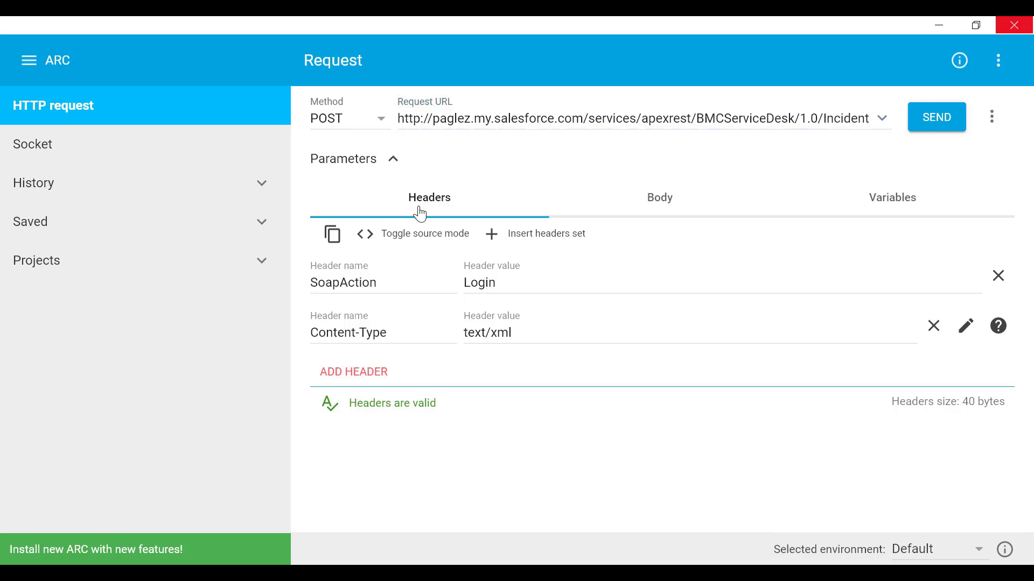
- Add an Authorization header whose value is Bearer followed by the pasted access token
{"action": "left_click", "coordinate": [368, 374]}
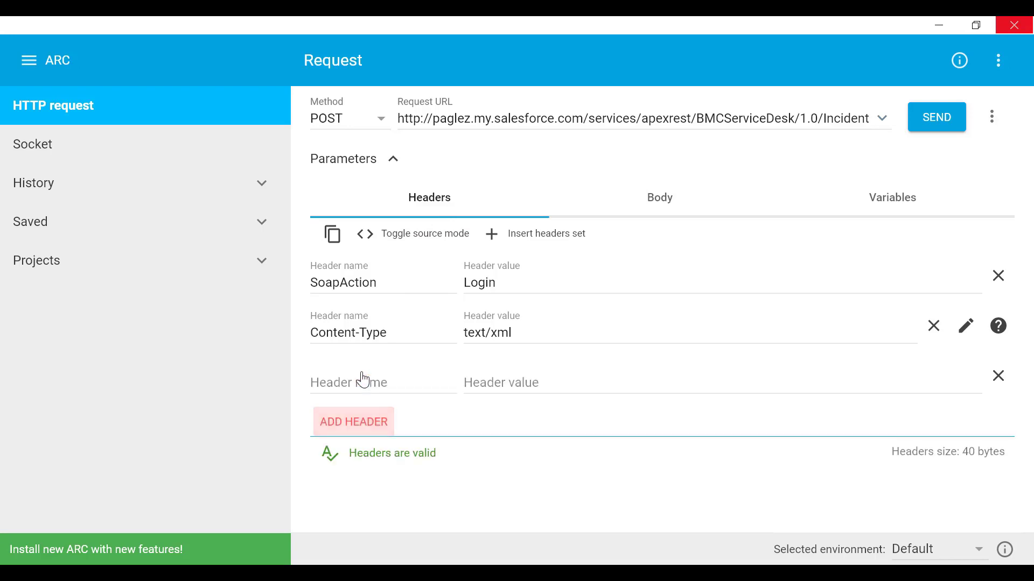
{"action": "left_click", "coordinate": [375, 380]}
{"action": "type", "text": "Auth"}
{"action": "left_click", "coordinate": [397, 417]}
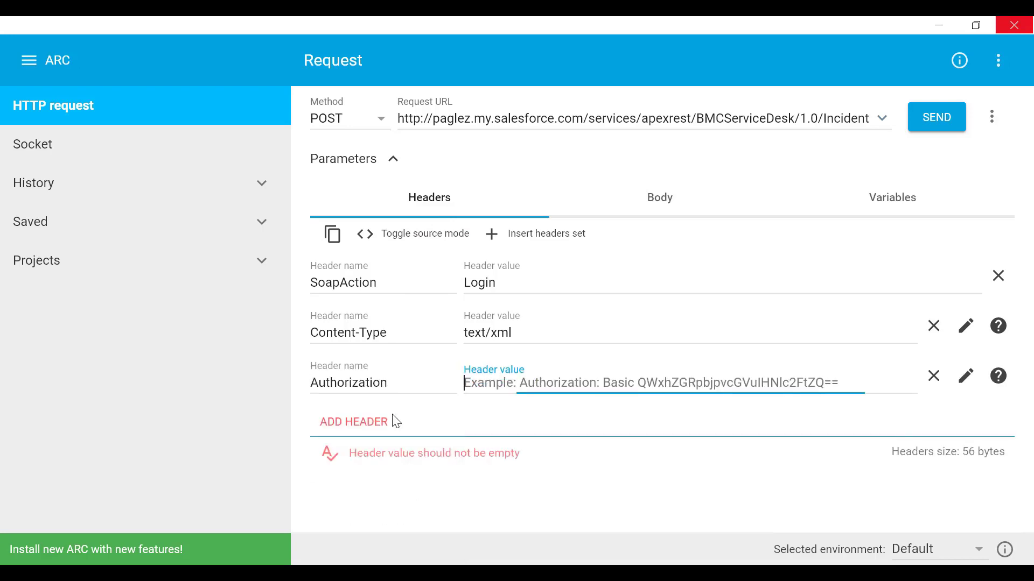
{"action": "type", "text": "Bearer"}
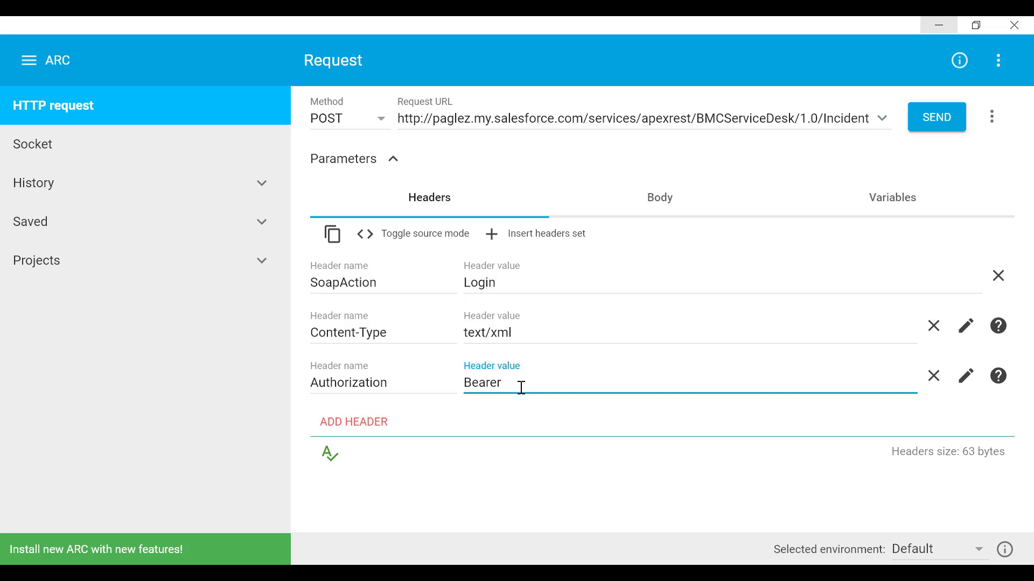
{"action": "key", "text": "ctrl+v"}
{"action": "left_click", "coordinate": [534, 472]}
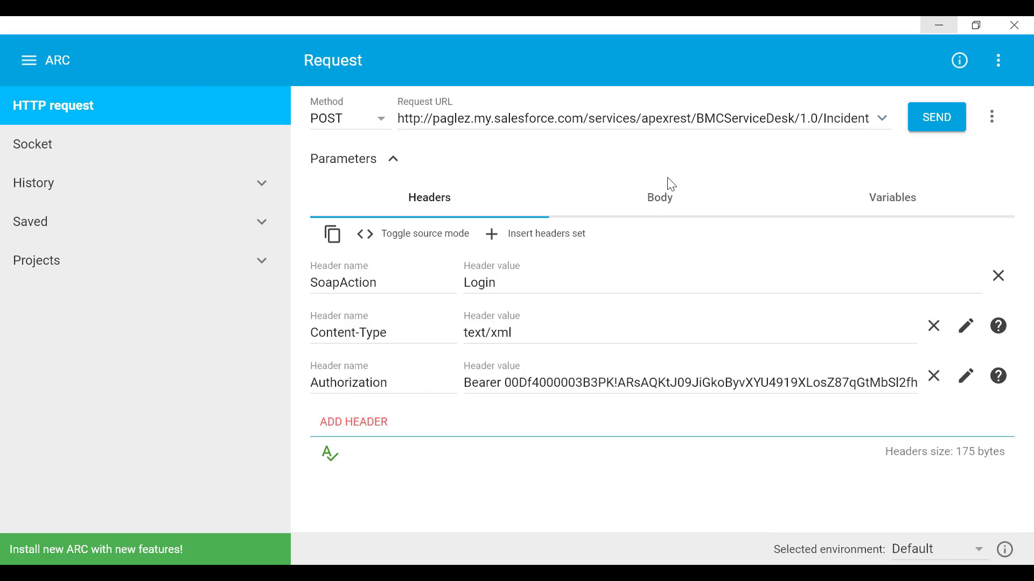
- Paste the JSON incident body and send the POST, getting 200 OK with Success true
{"action": "left_click", "coordinate": [659, 211]}
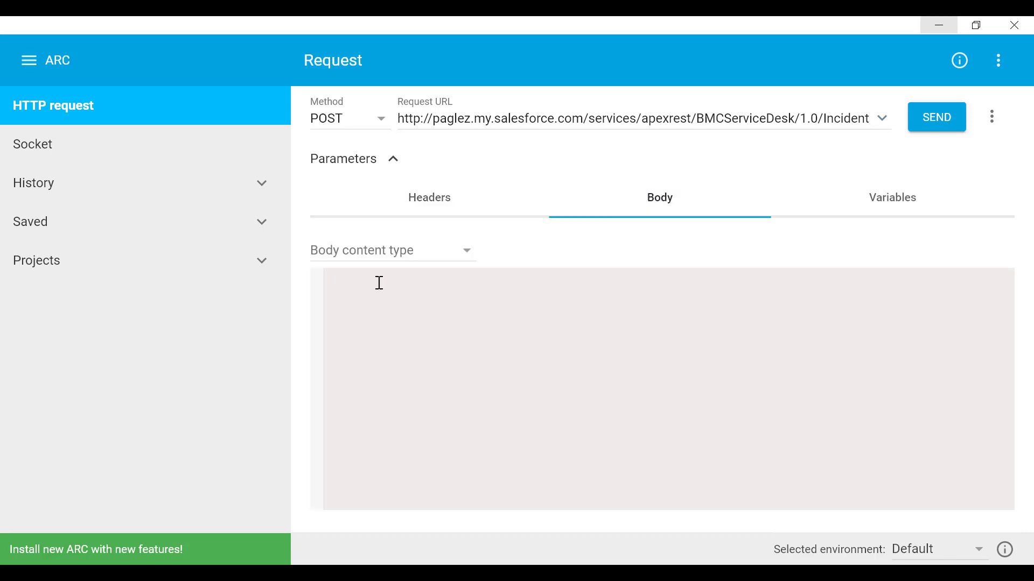
{"action": "key", "text": "ctrl+v"}
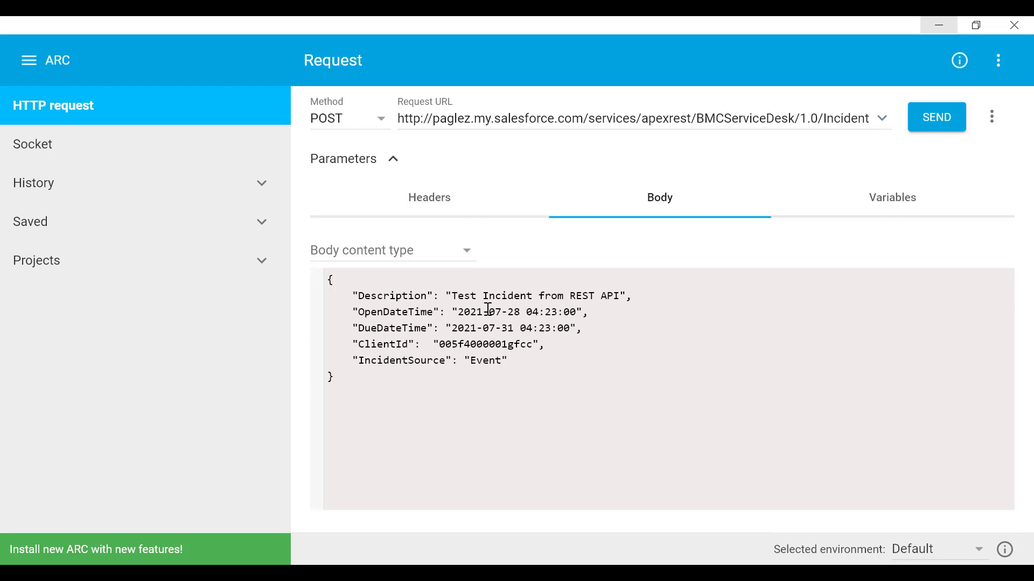
{"action": "left_click", "coordinate": [917, 122]}
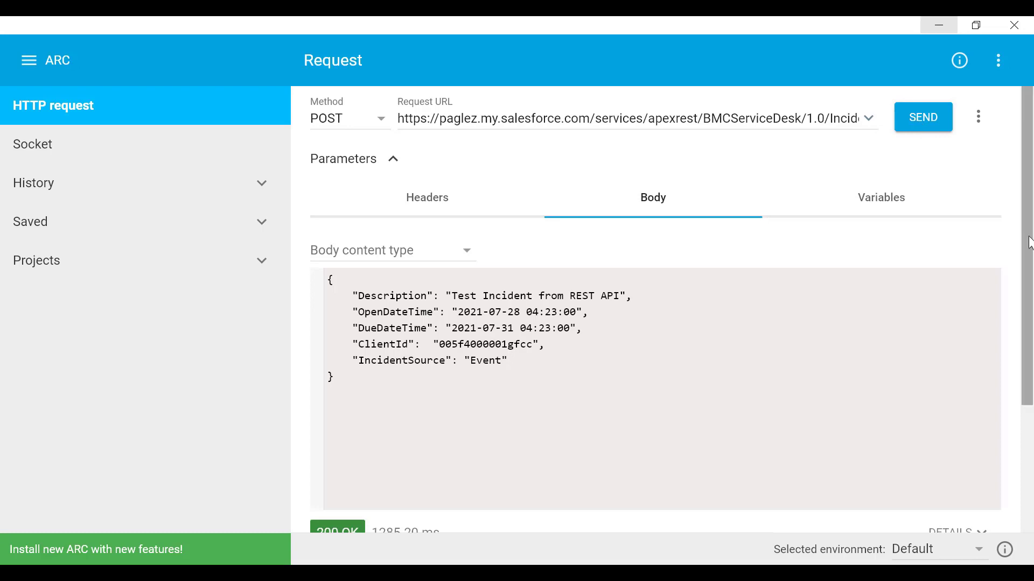
{"action": "left_click_drag", "start_coordinate": [1027, 240], "coordinate": [1028, 417]}
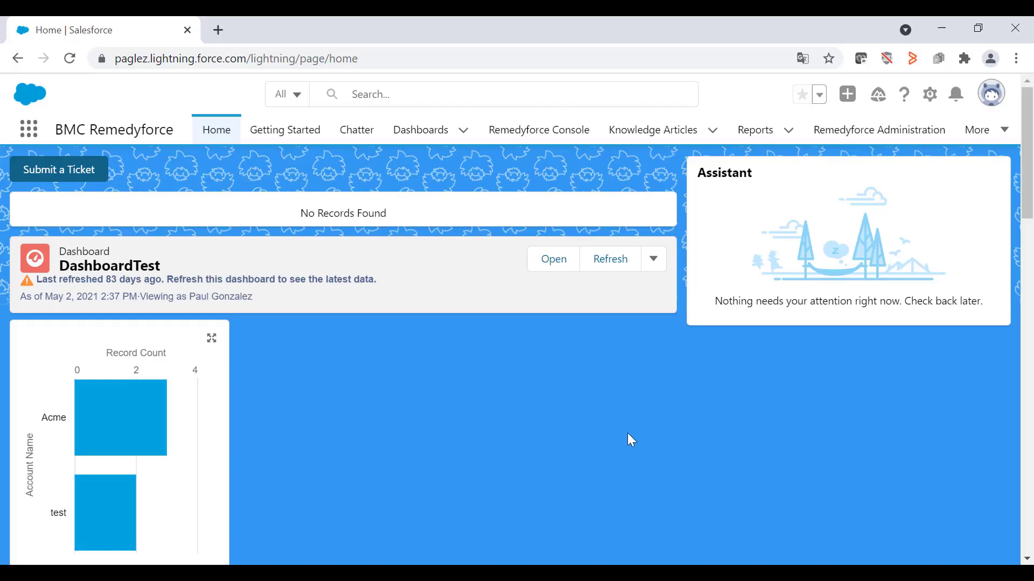
- Open incident 00001751 in the Remedyforce Console and scroll to its 'Test Incident from REST API' description
{"action": "left_click", "coordinate": [551, 141]}
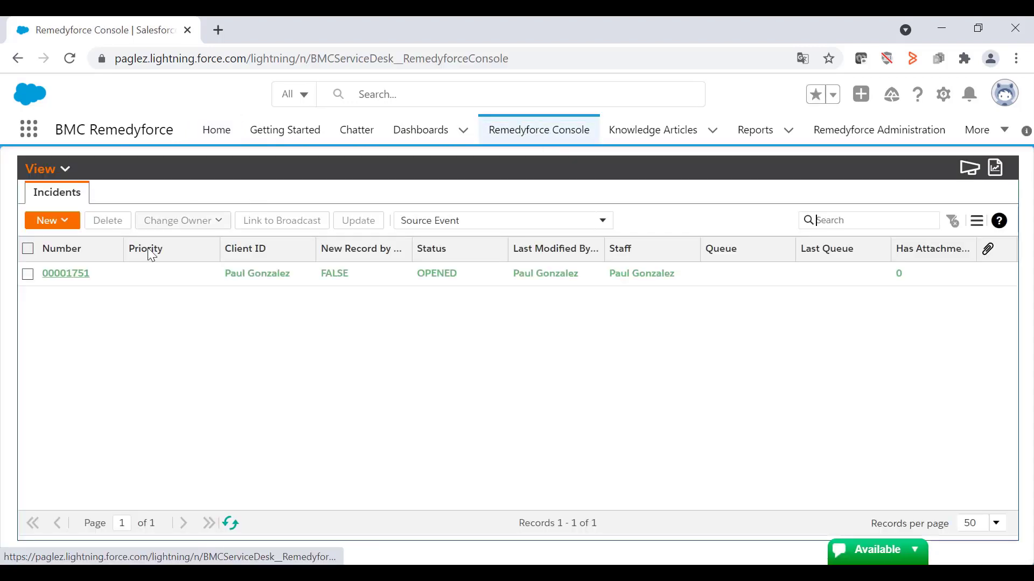
{"action": "left_click", "coordinate": [79, 278]}
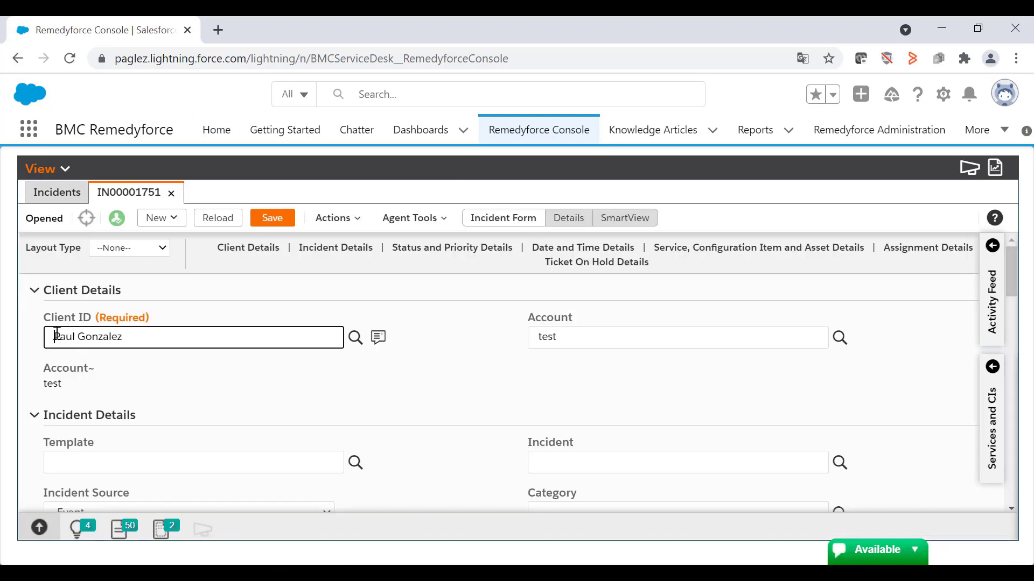
{"action": "left_click_drag", "start_coordinate": [54, 336], "coordinate": [169, 345]}
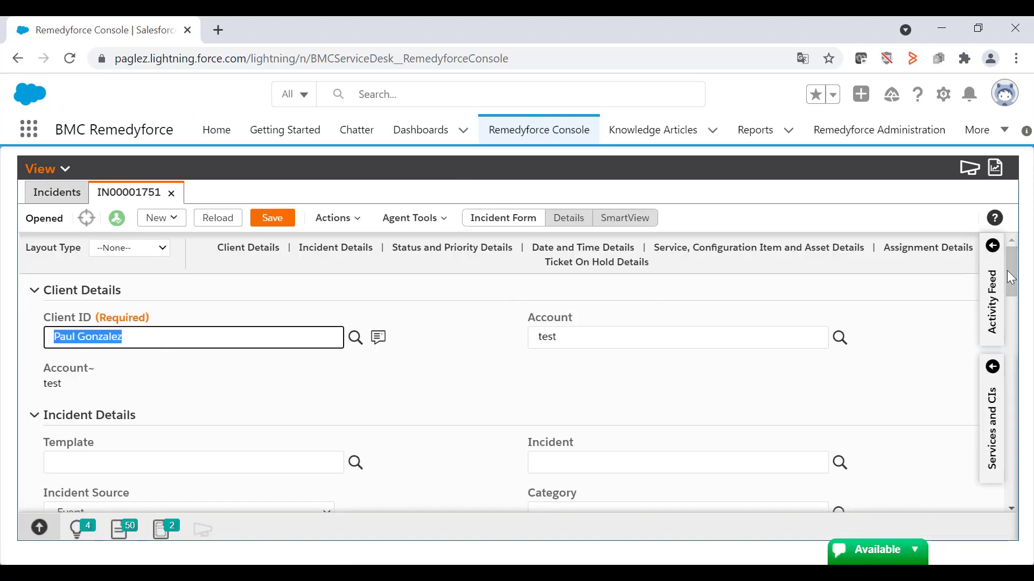
{"action": "scroll", "coordinate": [188, 386], "scroll_direction": "down", "scroll_amount": 3}
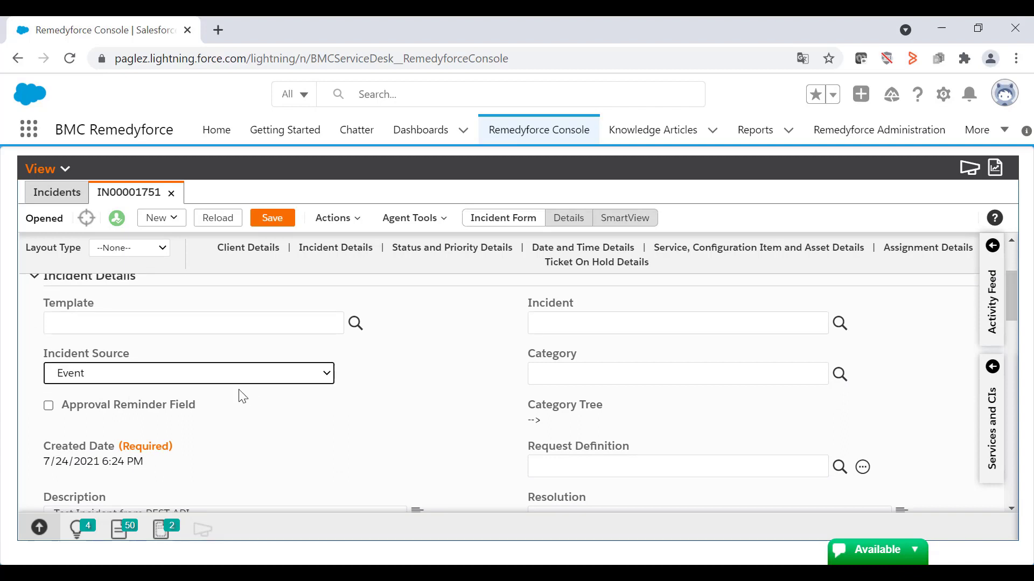
{"action": "left_click_drag", "start_coordinate": [1018, 309], "coordinate": [1015, 323]}
{"action": "scroll", "coordinate": [1015, 323], "scroll_direction": "down", "scroll_amount": 3}
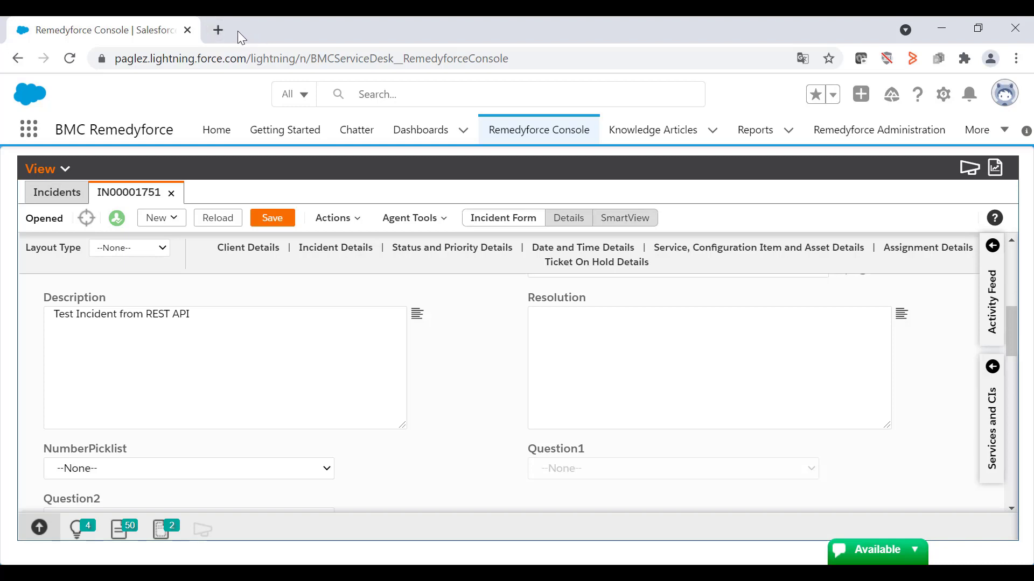
- Open Workbench in a new tab, agree to the terms of service, and log in with Salesforce
{"action": "left_click", "coordinate": [218, 30]}
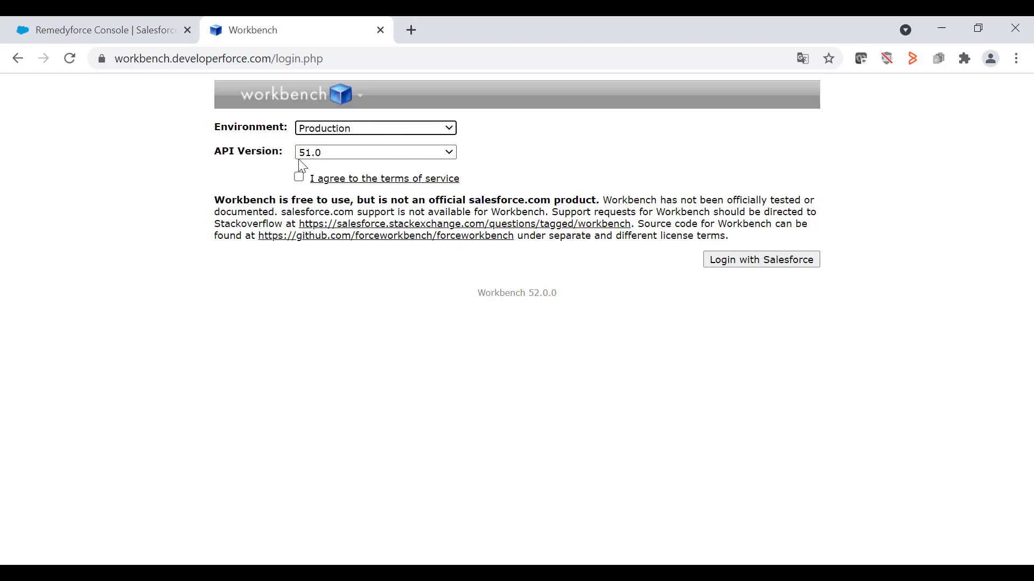
{"action": "left_click", "coordinate": [298, 177]}
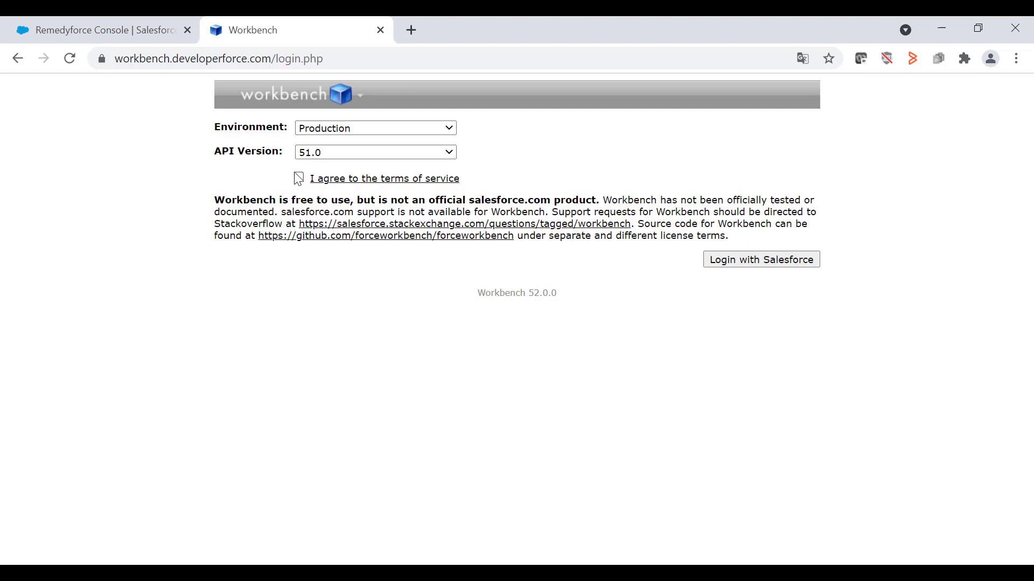
{"action": "left_click", "coordinate": [789, 269]}
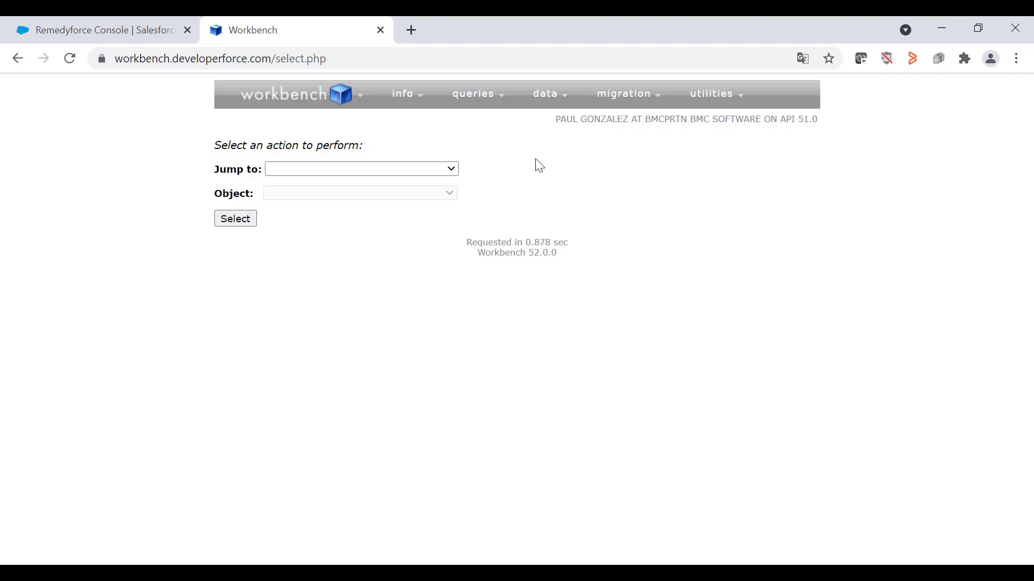
- Set up a REST Explorer POST to /services/apexrest/BMCServiceDesk/1.0/Incident
{"action": "mouse_move", "coordinate": [740, 99]}
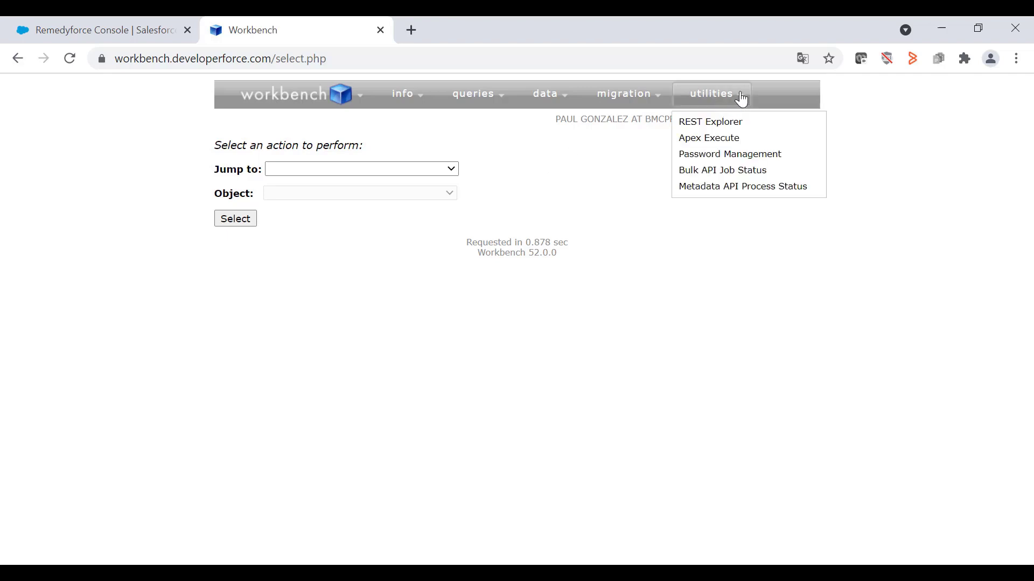
{"action": "left_click", "coordinate": [719, 129]}
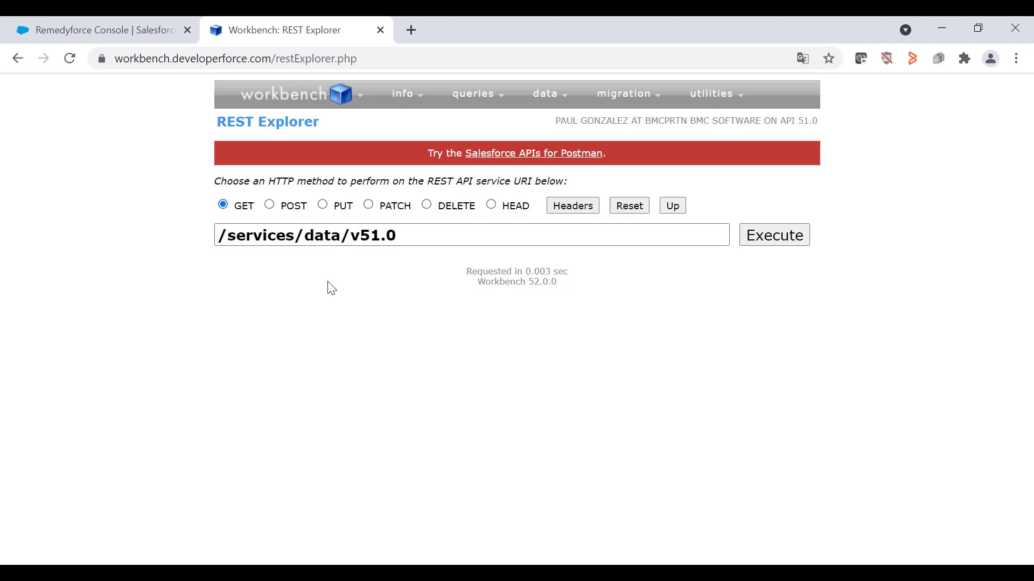
{"action": "left_click", "coordinate": [269, 205]}
{"action": "left_click", "coordinate": [350, 235]}
{"action": "key", "text": "ctrl+a"}
{"action": "type", "text": "/services/apexrest/BMCServiceDesk/1.0/"}
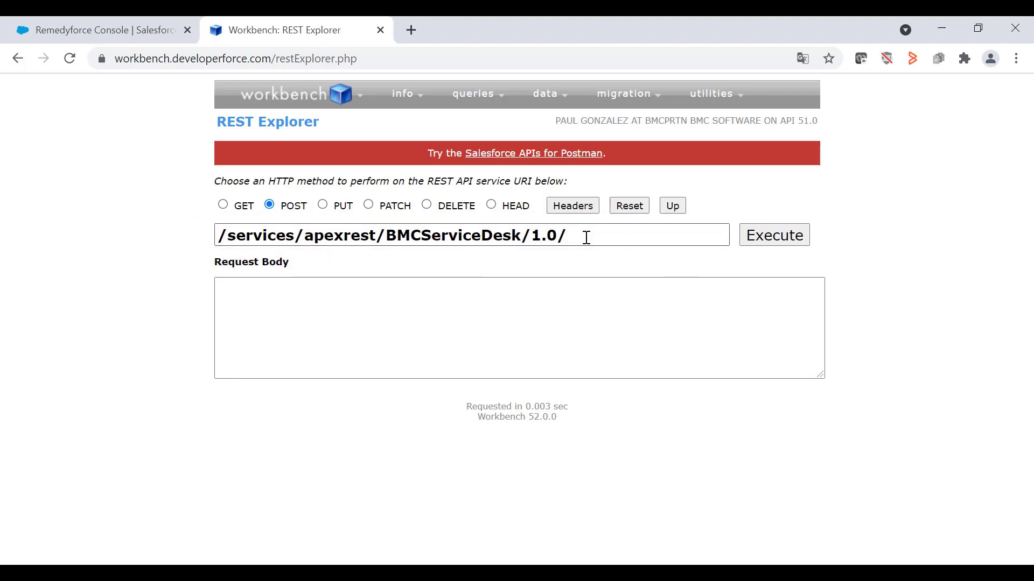
{"action": "type", "text": "Incident"}
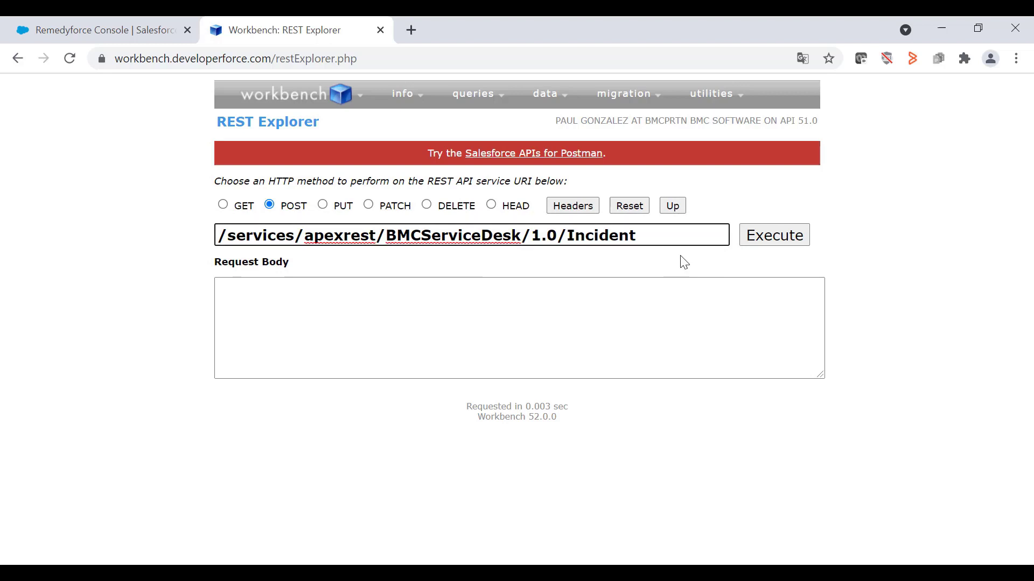
- Paste the JSON incident body and append WORKBENCH to its Description
{"action": "left_click", "coordinate": [399, 316]}
{"action": "key", "text": "ctrl+v"}
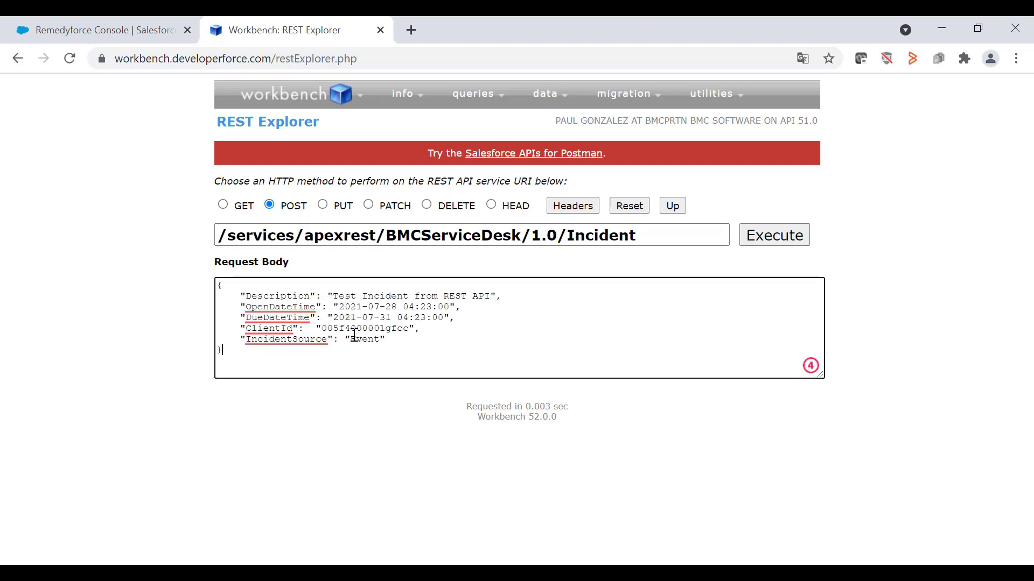
{"action": "left_click", "coordinate": [492, 295]}
{"action": "type", "text": "WORKBENCH"}
- Execute the POST and expand the Result to see new incident number 00001752
{"action": "left_click", "coordinate": [789, 243]}
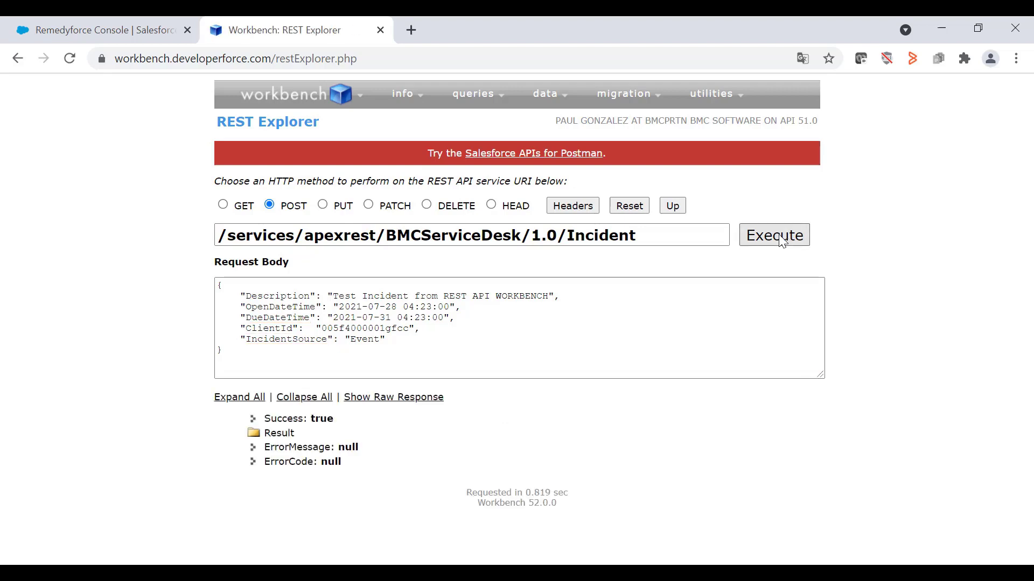
{"action": "left_click", "coordinate": [280, 437]}
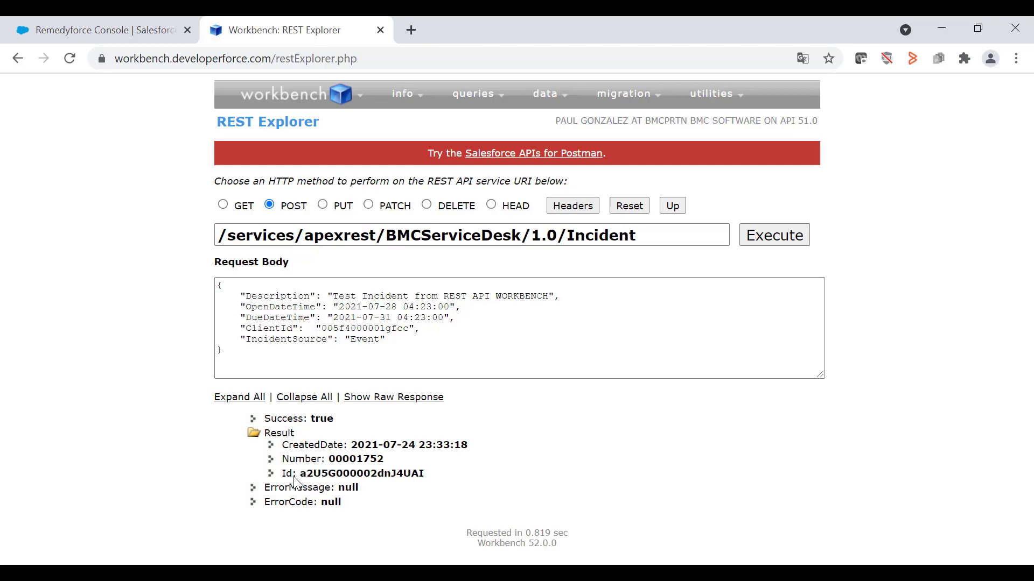
- Back in Remedyforce Console, refresh the Incidents list and open incident 00001752 created from Workbench
{"action": "left_click", "coordinate": [118, 34]}
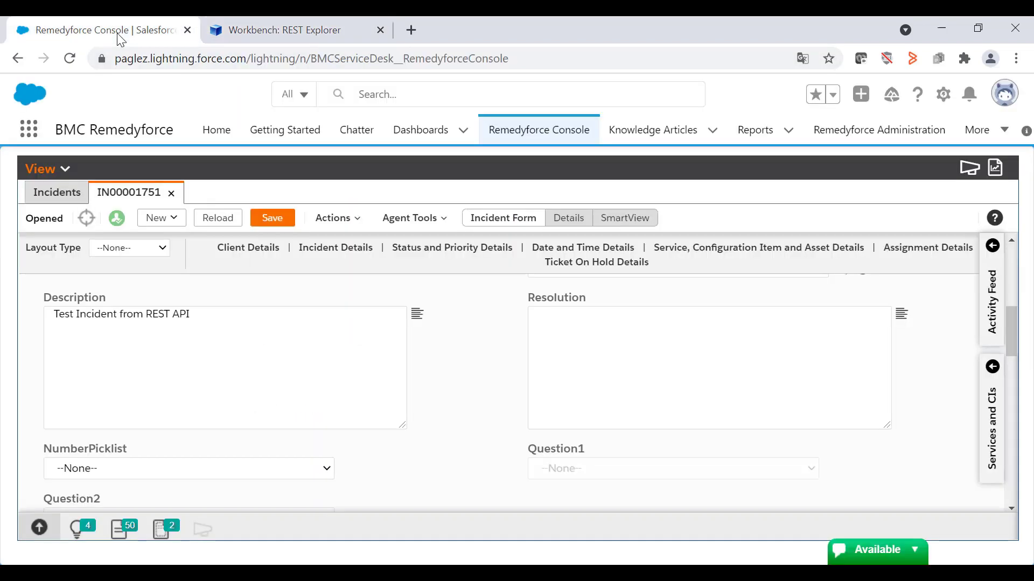
{"action": "left_click", "coordinate": [568, 136]}
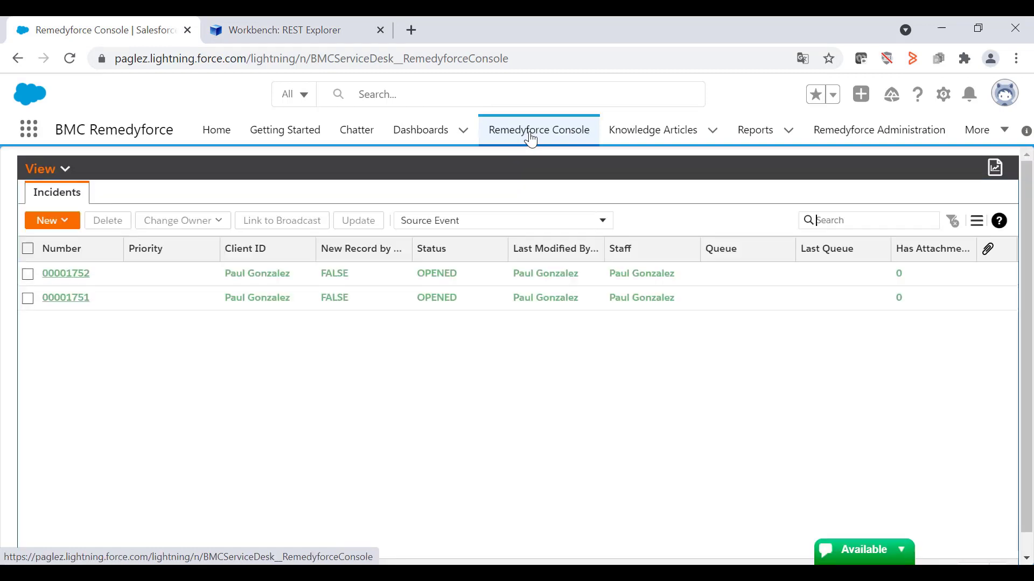
{"action": "left_click", "coordinate": [76, 279]}
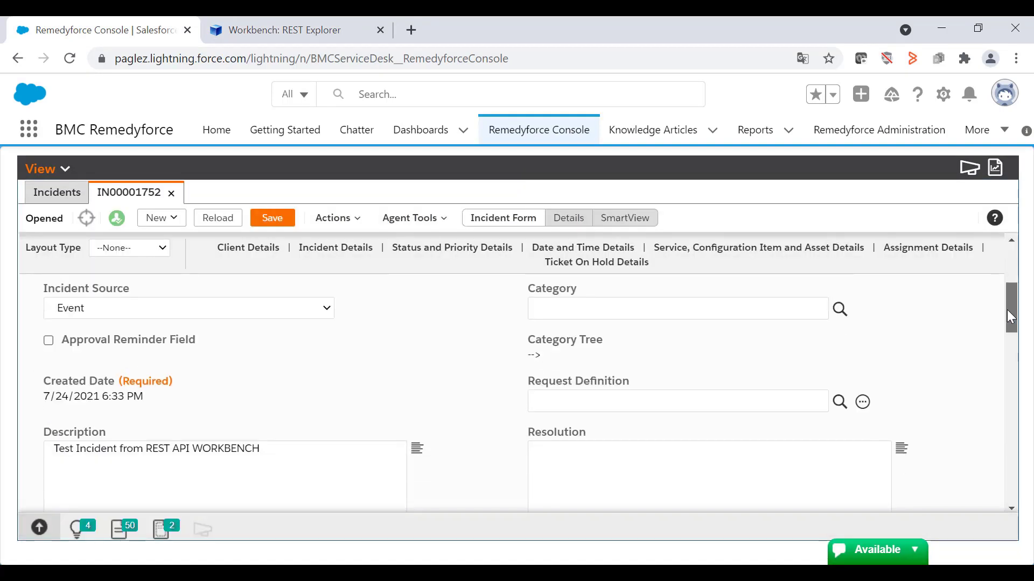